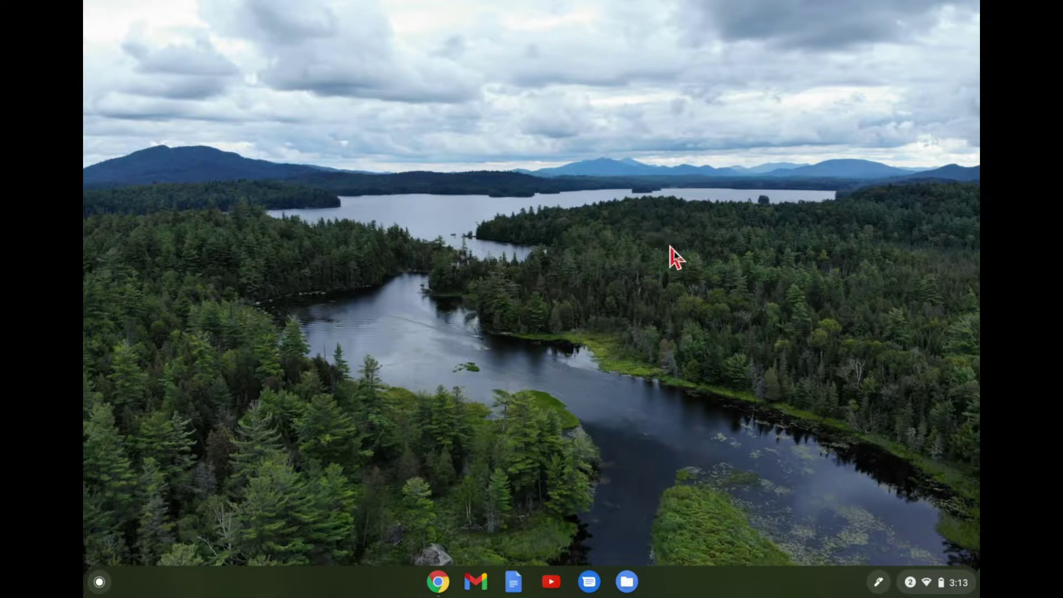
# Open Chrome OS Settings from Quick Settings and go to the Apps section with the Google Play Store option
pyautogui.click(926, 590)
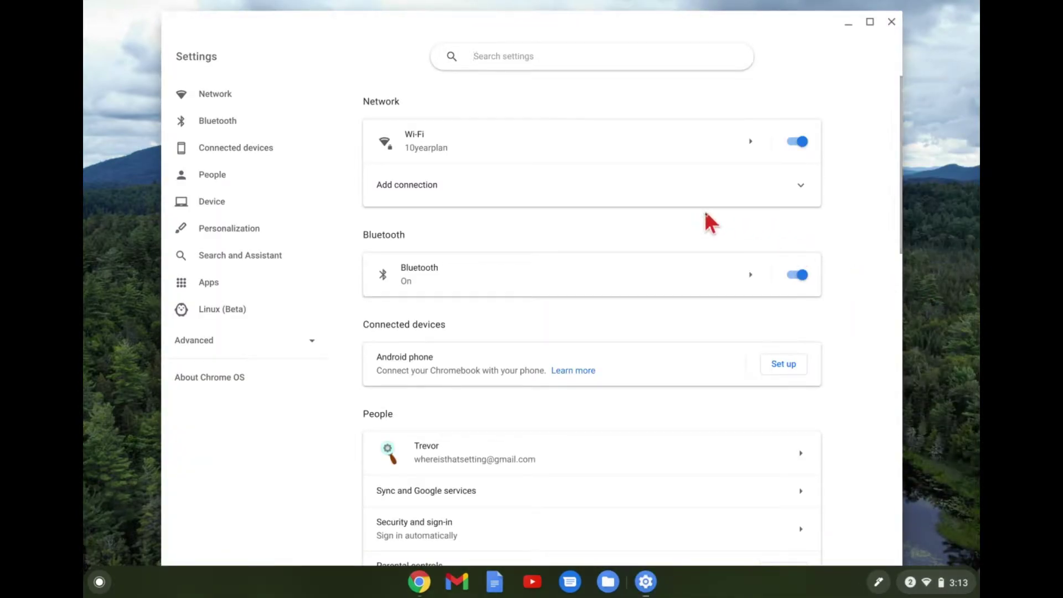
pyautogui.scroll(-3, 706, 214)
pyautogui.scroll(-10, 707, 214)
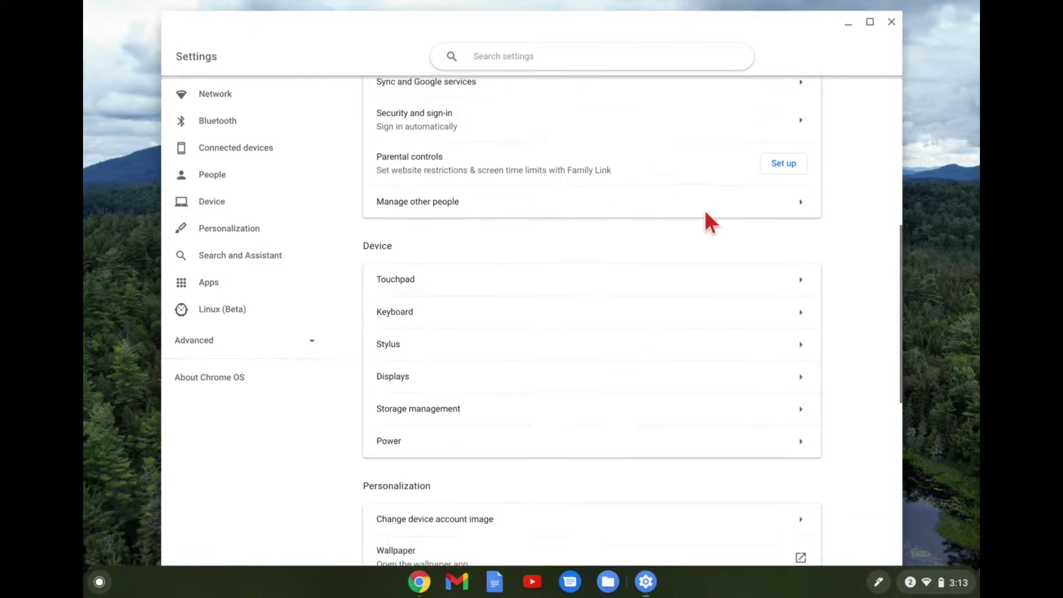
pyautogui.scroll(-1, 706, 214)
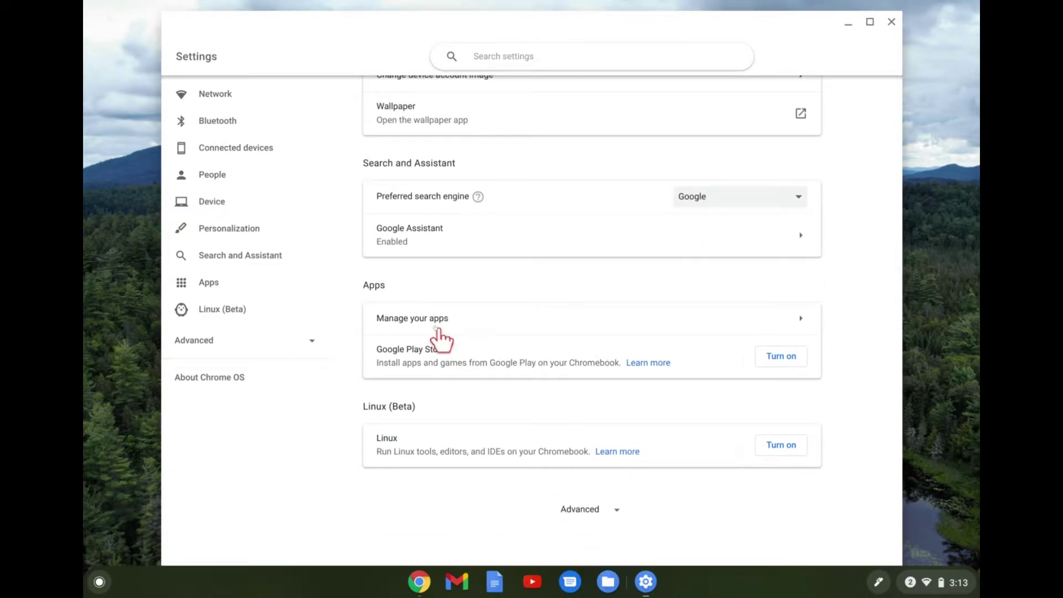
pyautogui.click(236, 277)
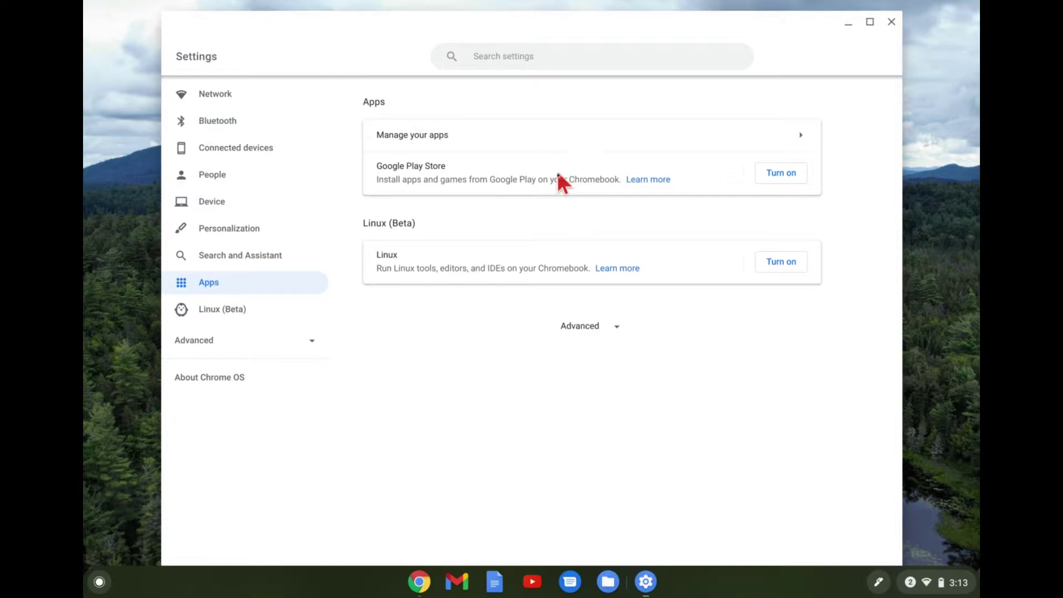
pyautogui.scroll(4, 595, 219)
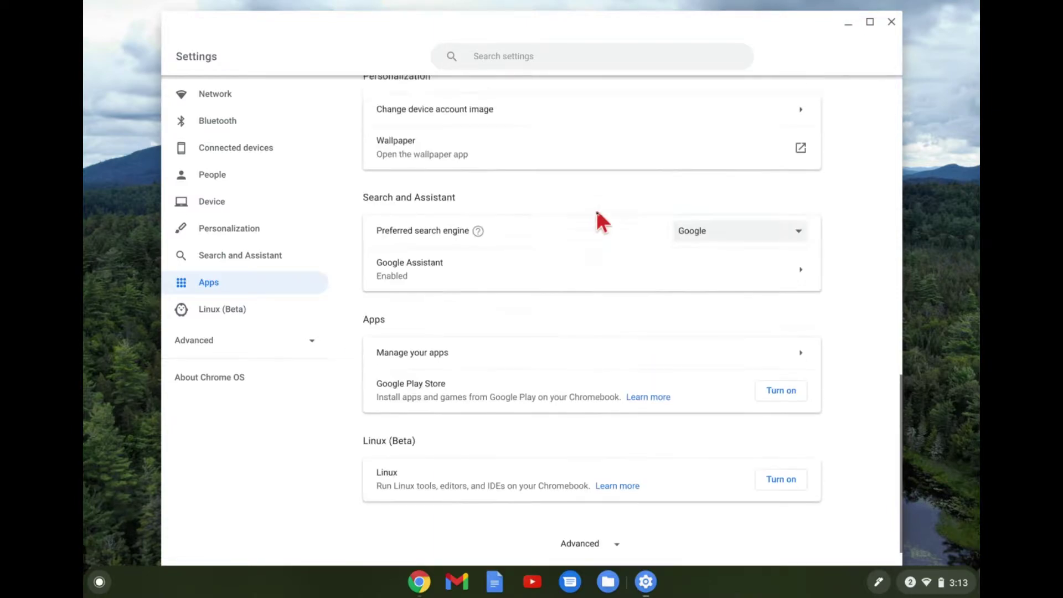
pyautogui.scroll(-1, 597, 212)
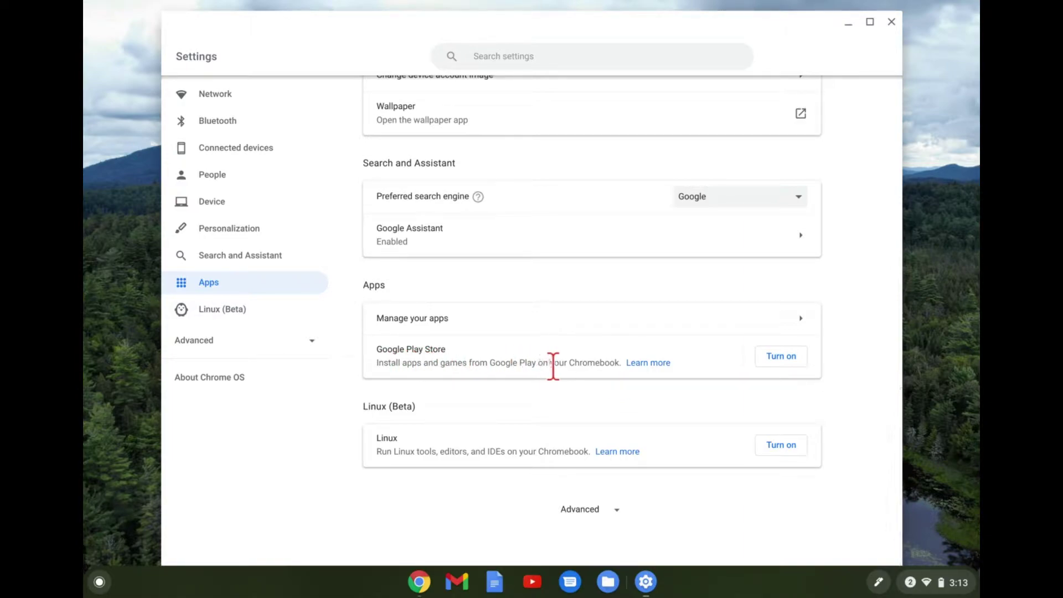
# Turn on Google Play Store and accept the Google Play terms so the Play Store opens
pyautogui.click(774, 357)
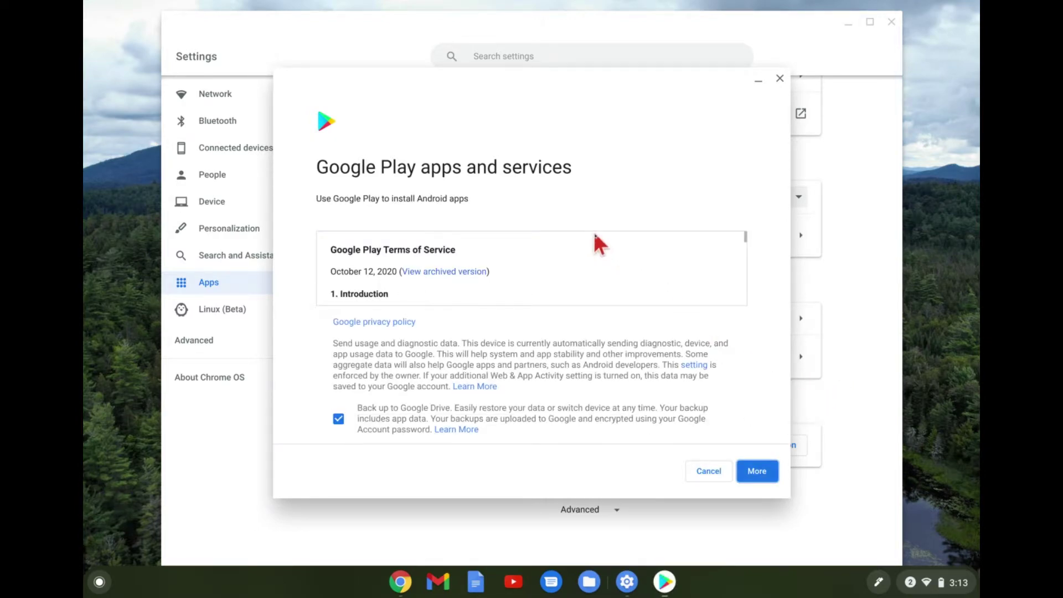
pyautogui.scroll(-10, 595, 234)
pyautogui.scroll(10, 594, 232)
pyautogui.click(768, 471)
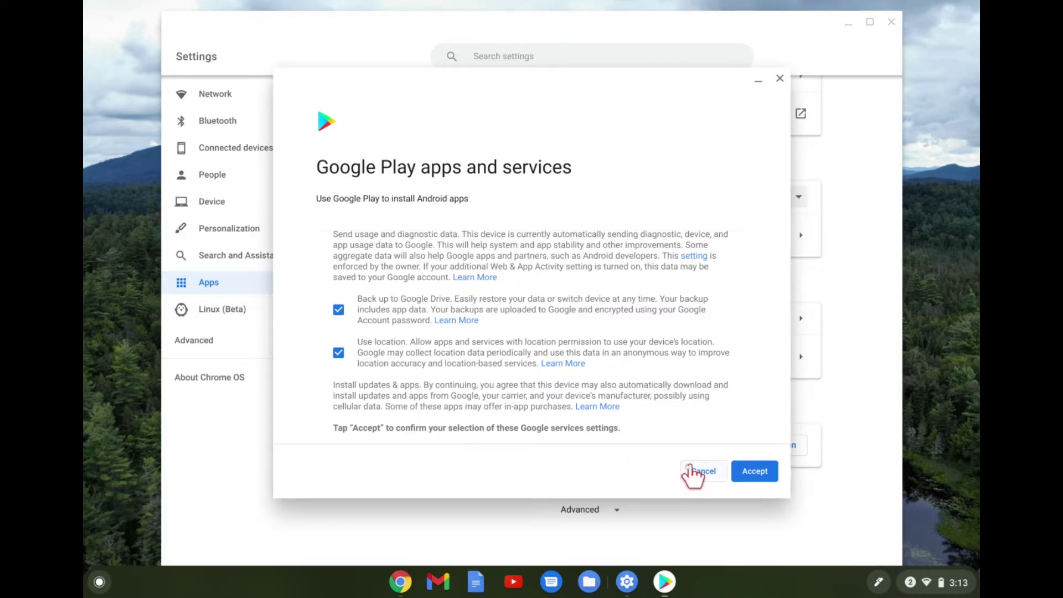
pyautogui.click(766, 480)
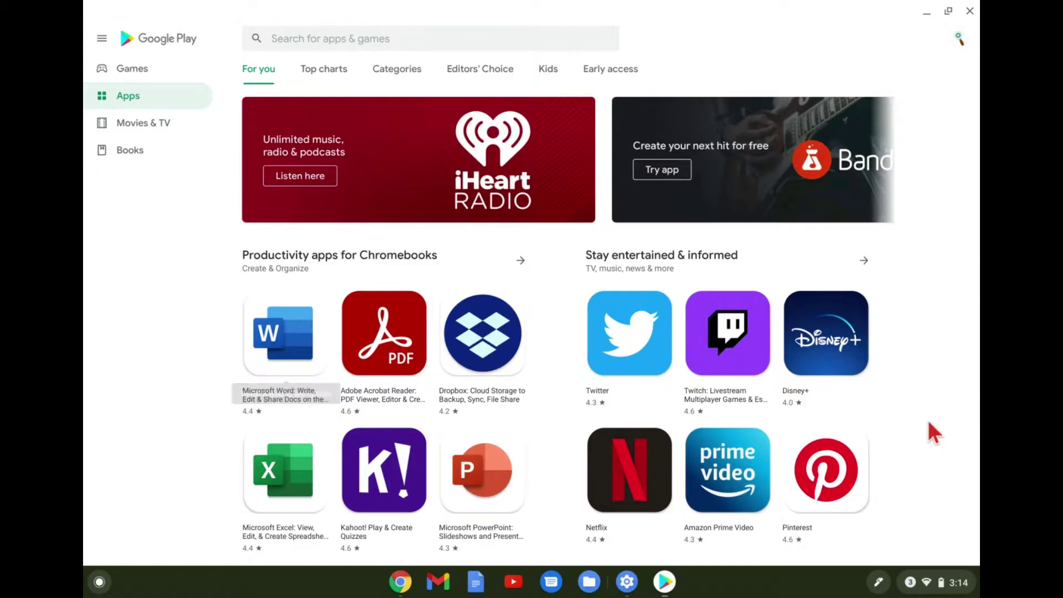
# Scroll the Play Store 'For you' page to find Netflix under Stay entertained & informed
pyautogui.scroll(-2, 927, 422)
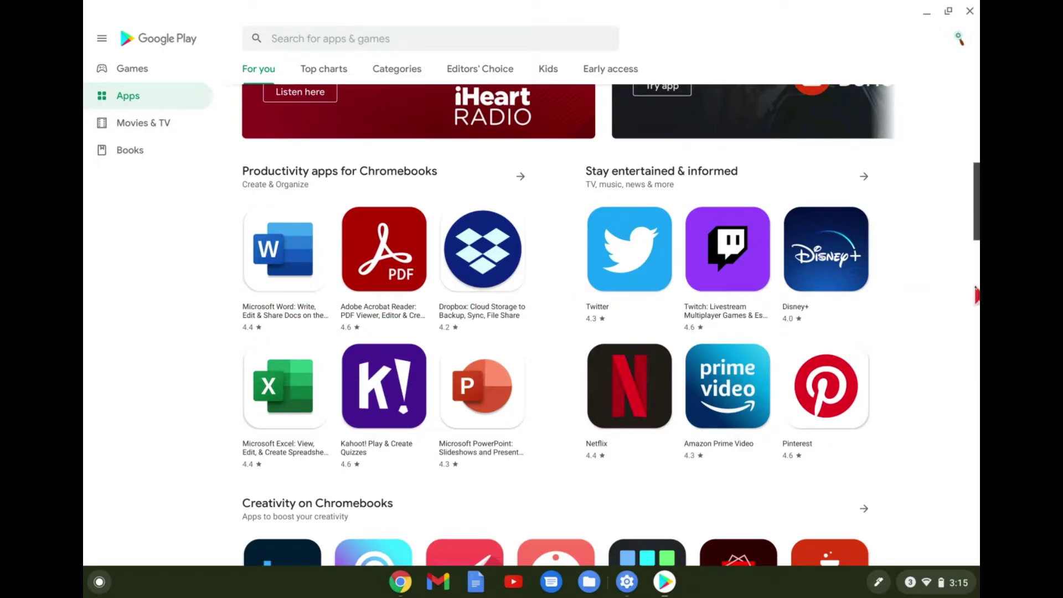
pyautogui.scroll(2, 922, 285)
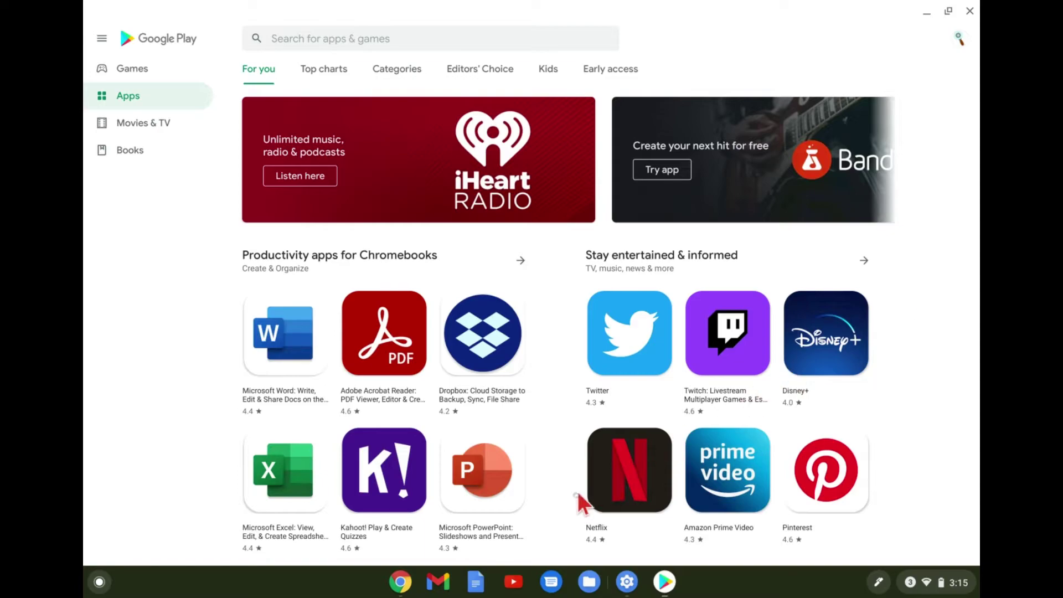
# Open the Netflix store page, install Netflix, then install the YouTube Android app
pyautogui.click(643, 475)
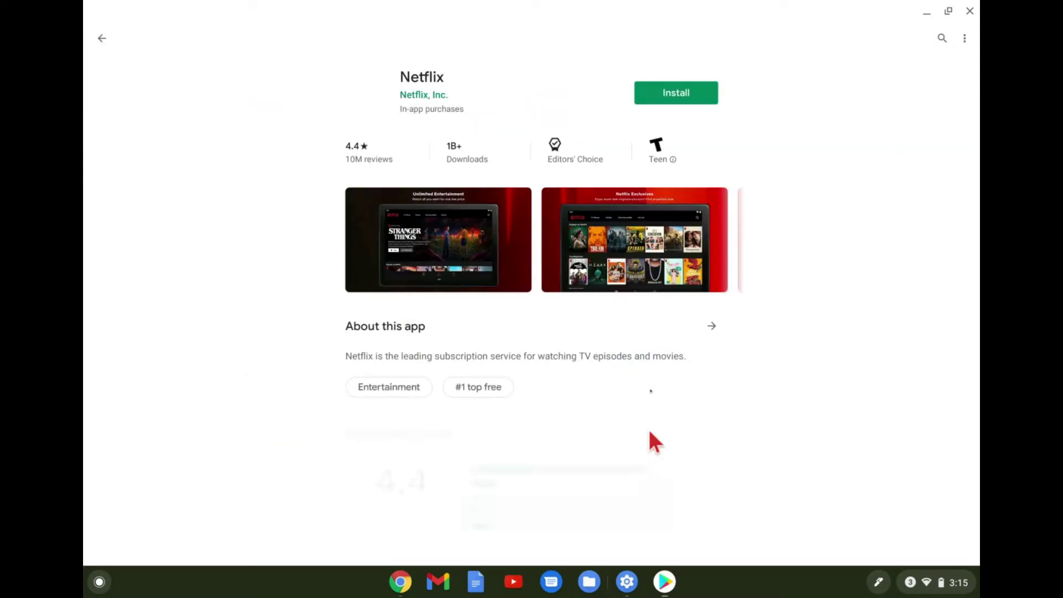
pyautogui.click(682, 93)
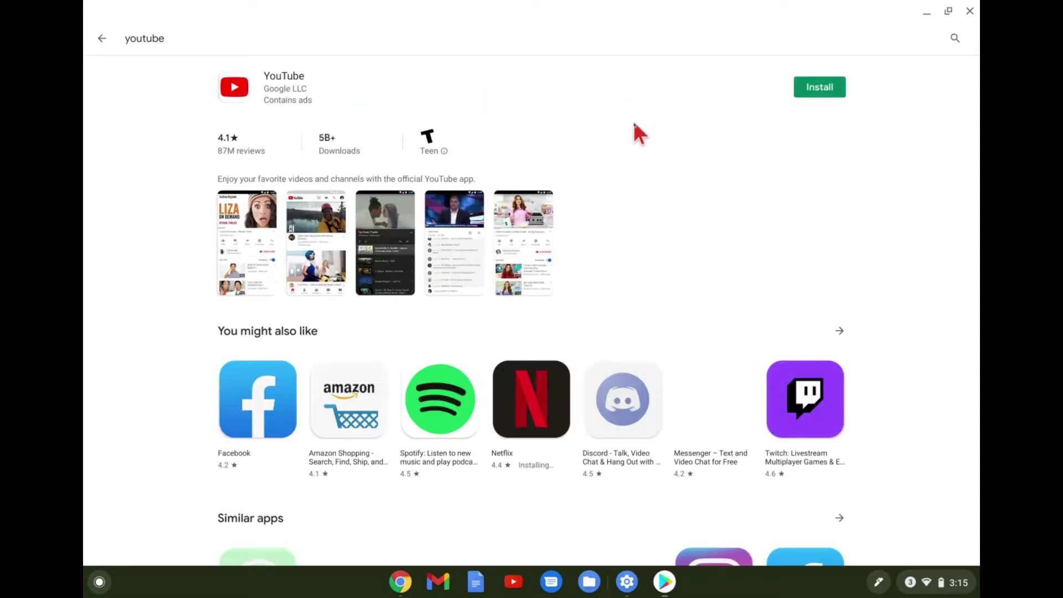
pyautogui.click(834, 90)
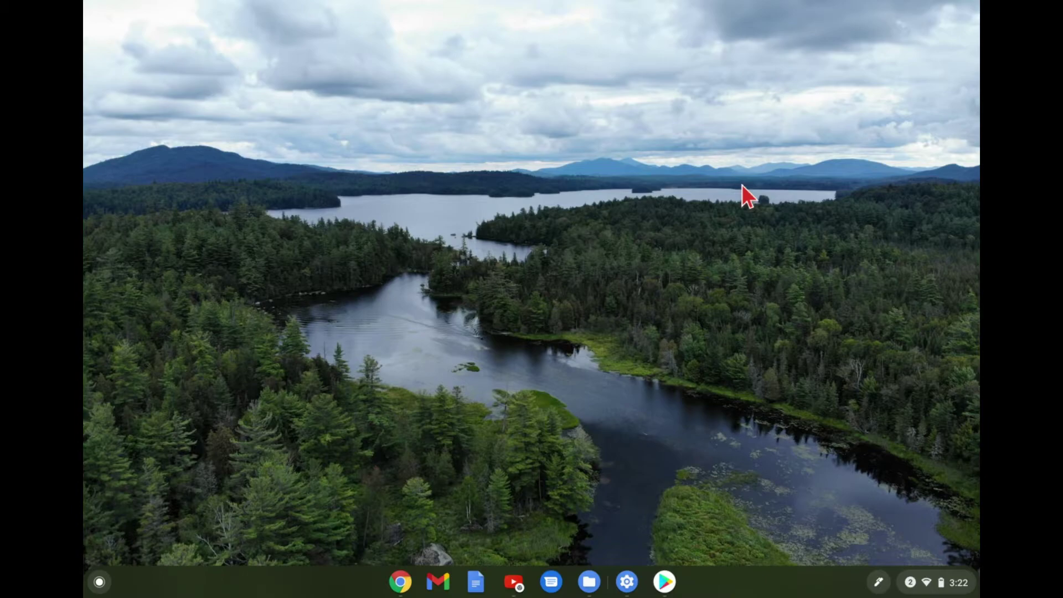
# Bring up the full app list and drag the Netflix icon onto the shelf
pyautogui.press('super')
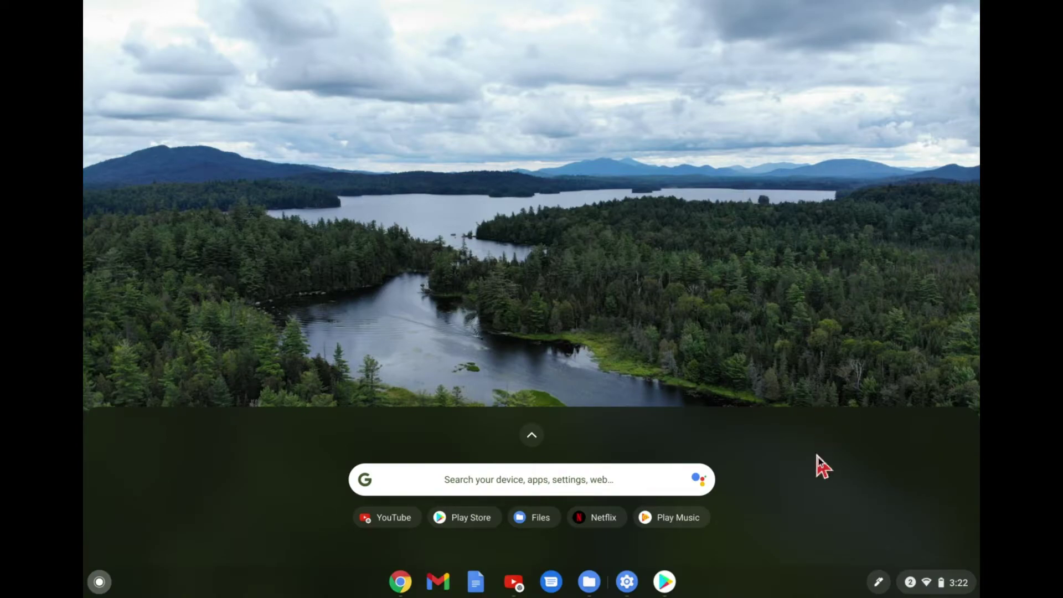
pyautogui.scroll(-2, 818, 457)
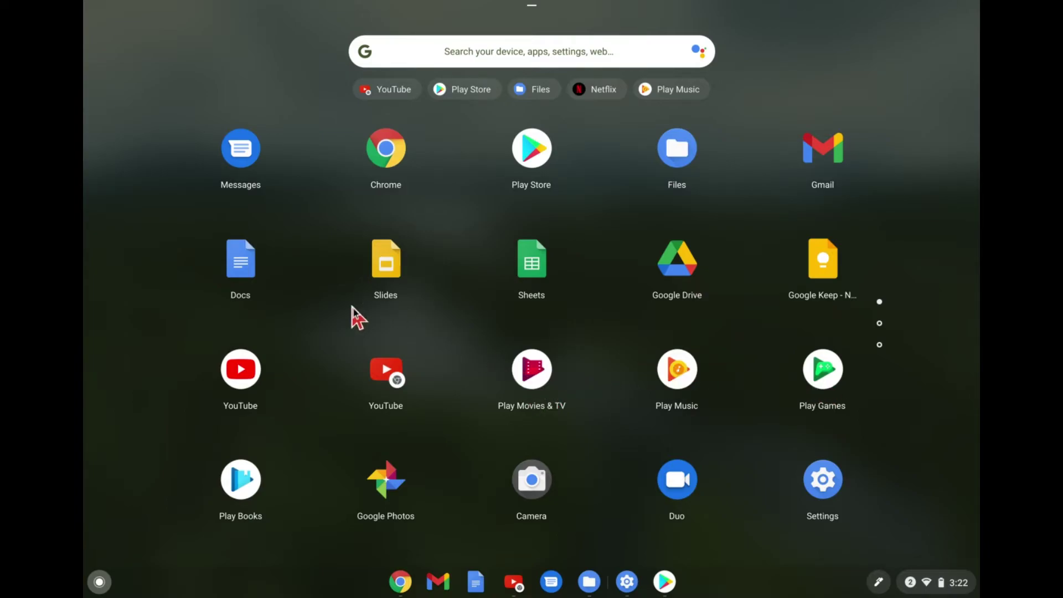
pyautogui.scroll(-2, 241, 376)
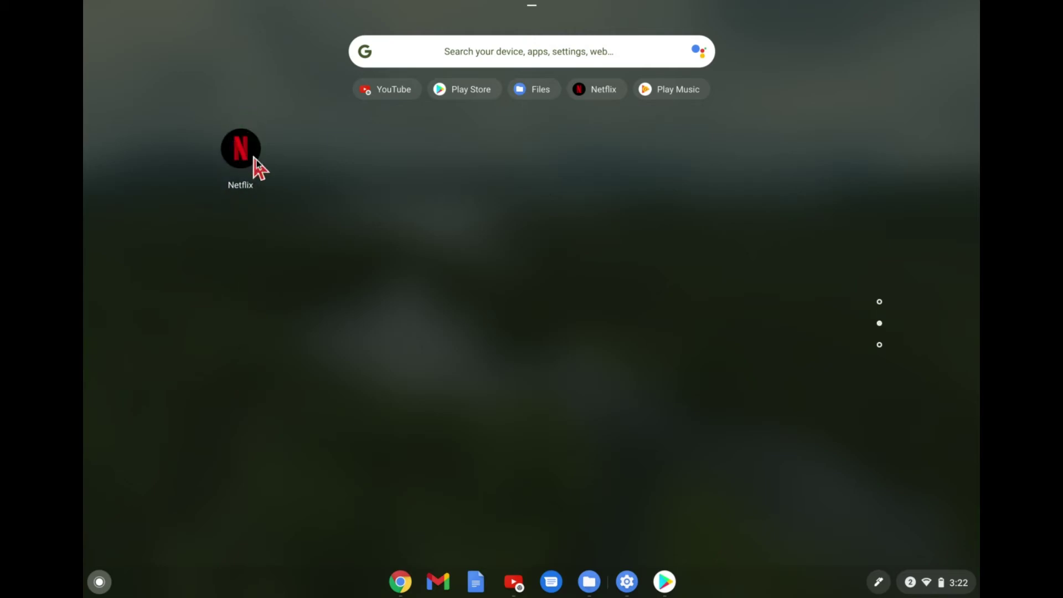
pyautogui.moveTo(248, 153); pyautogui.dragTo(576, 592)
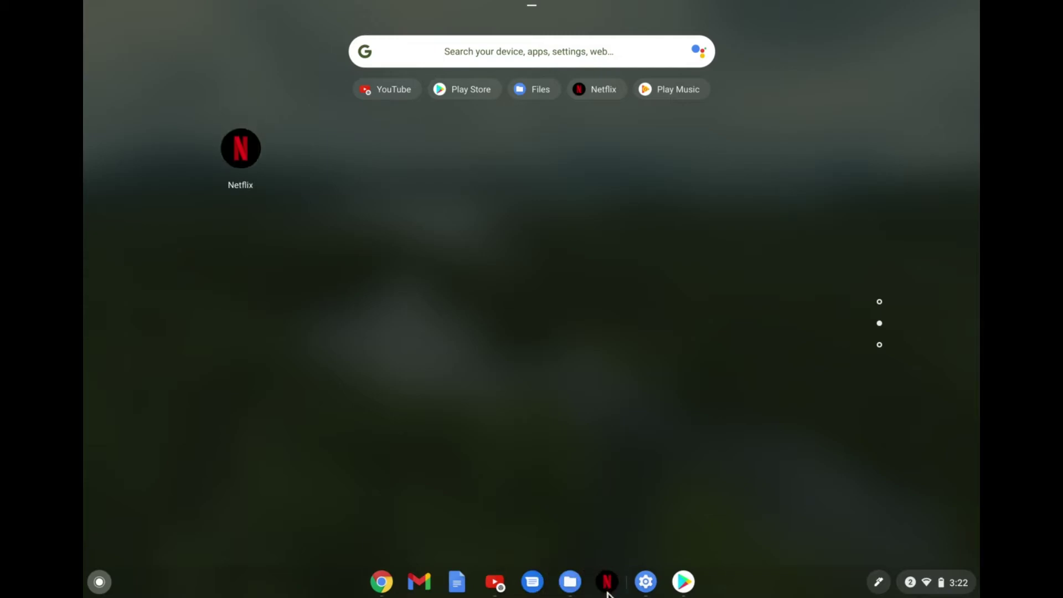
pyautogui.scroll(2, 540, 418)
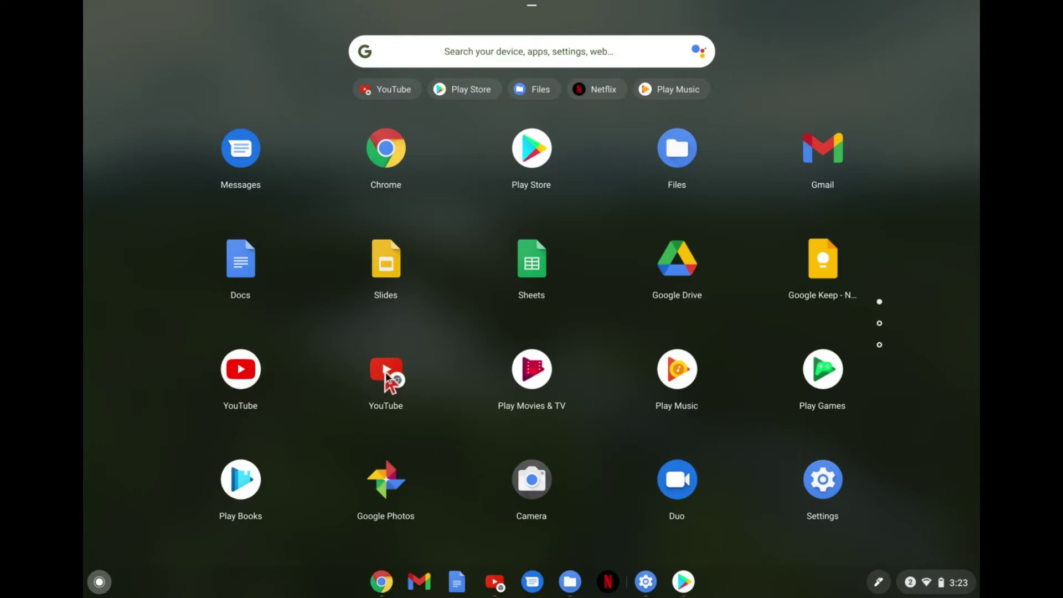
pyautogui.click(388, 371)
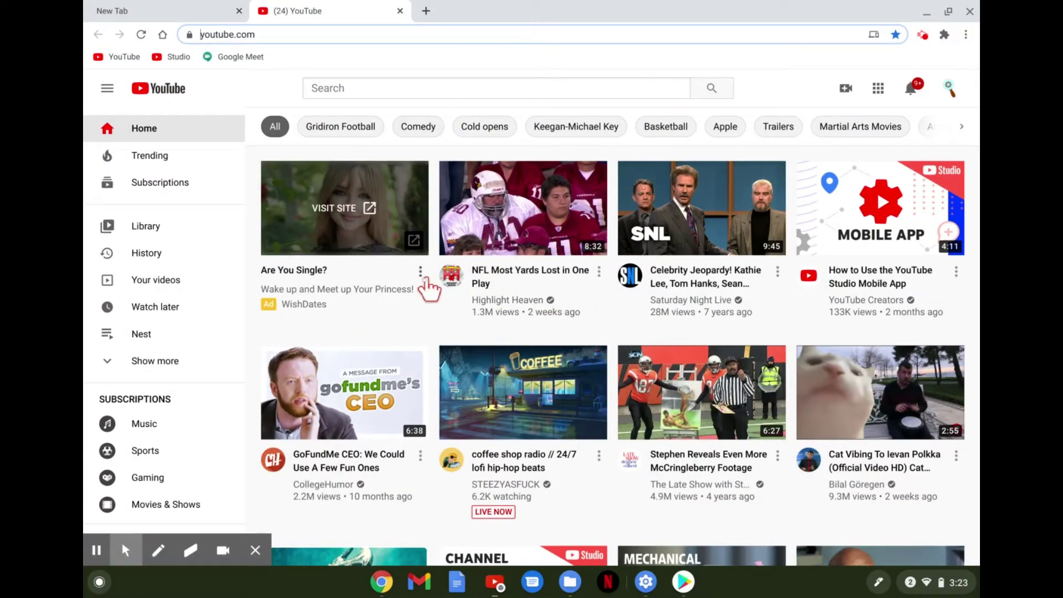
pyautogui.press('super')
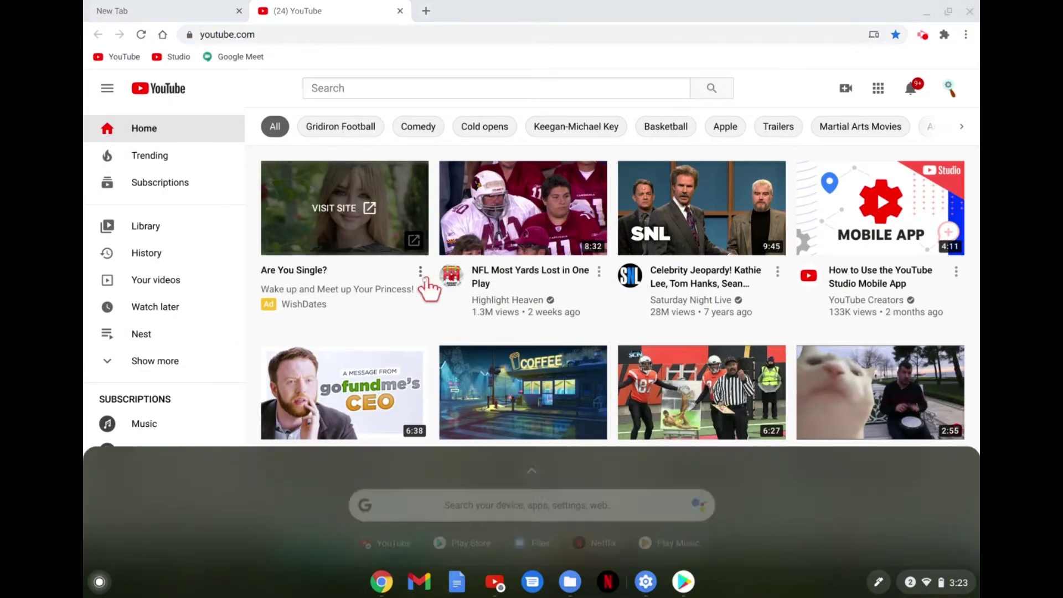
pyautogui.press('shift+super')
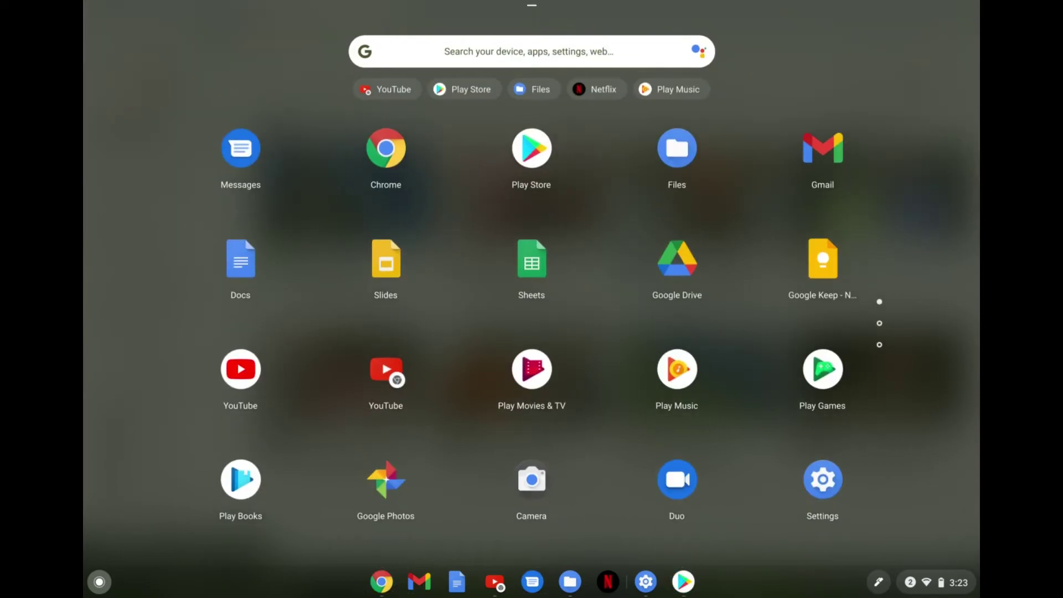
pyautogui.click(242, 370)
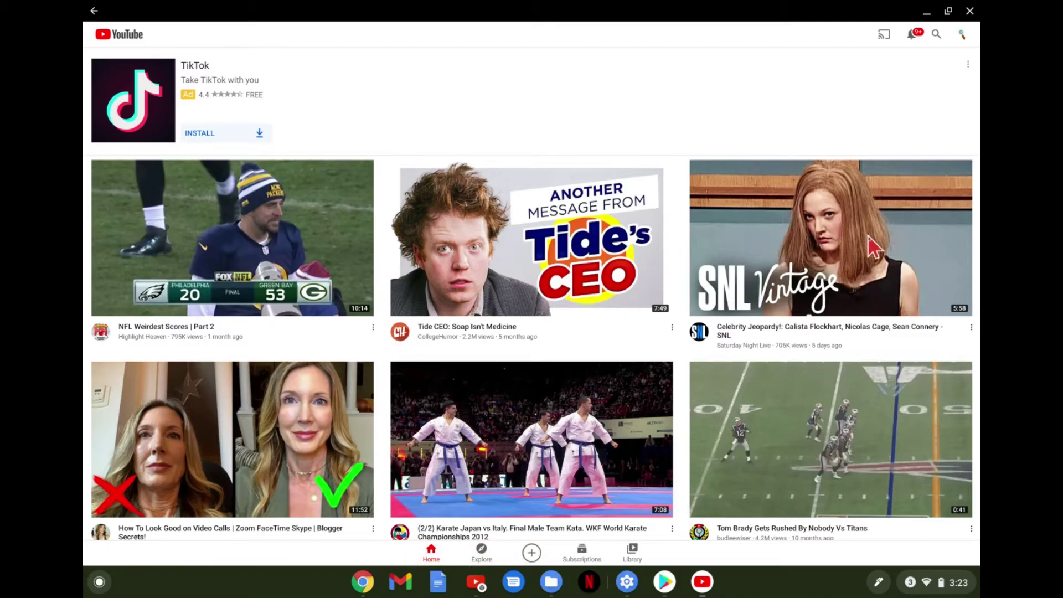
pyautogui.click(971, 10)
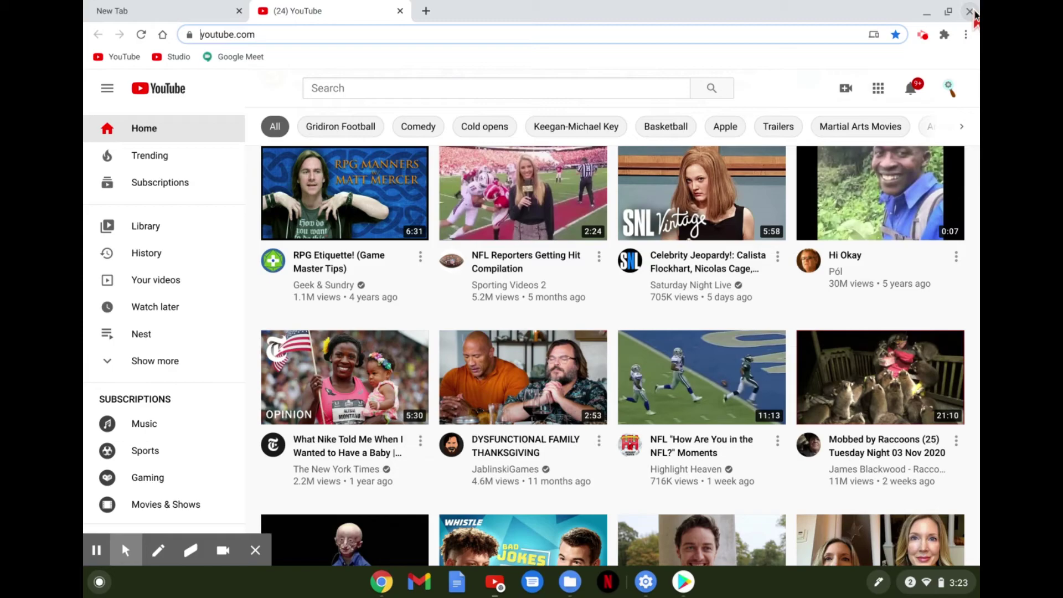
pyautogui.click(970, 11)
pyautogui.press('super')
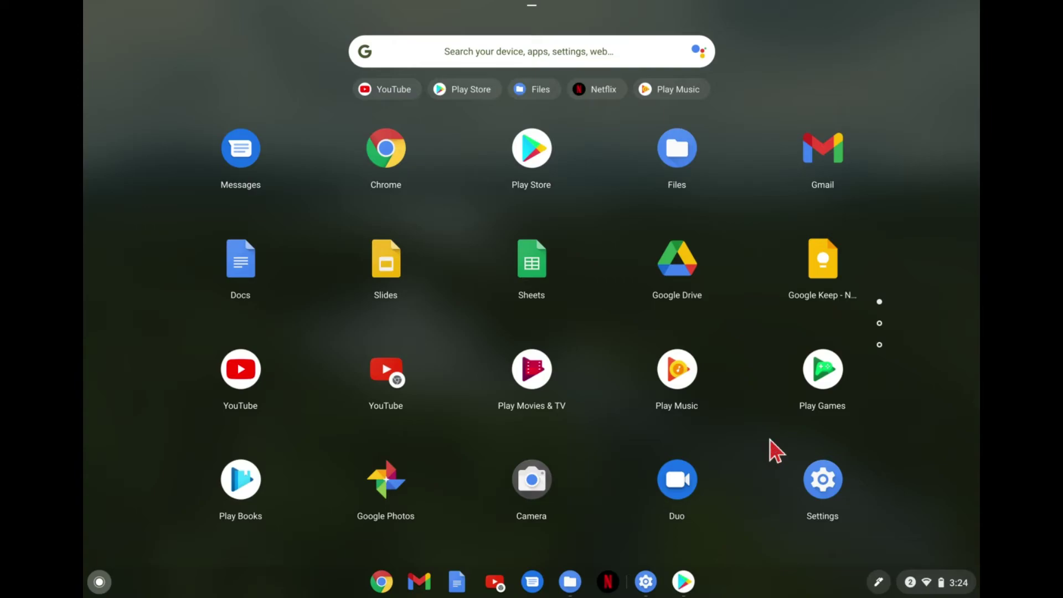
# Uninstall the web YouTube shortcut from the launcher and close the launcher
pyautogui.rightClick(393, 382)
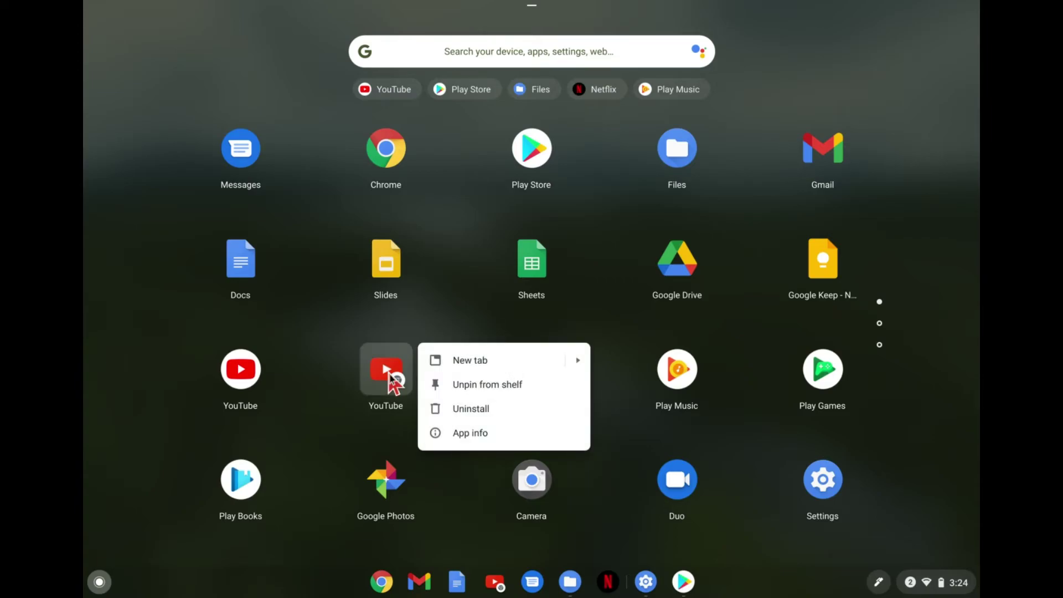
pyautogui.click(463, 410)
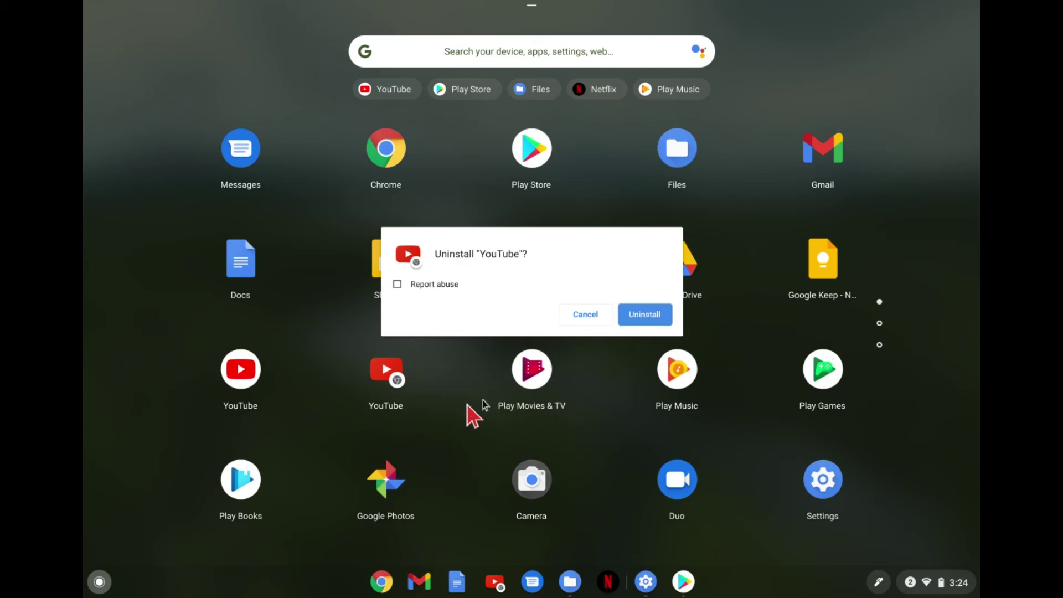
pyautogui.click(658, 321)
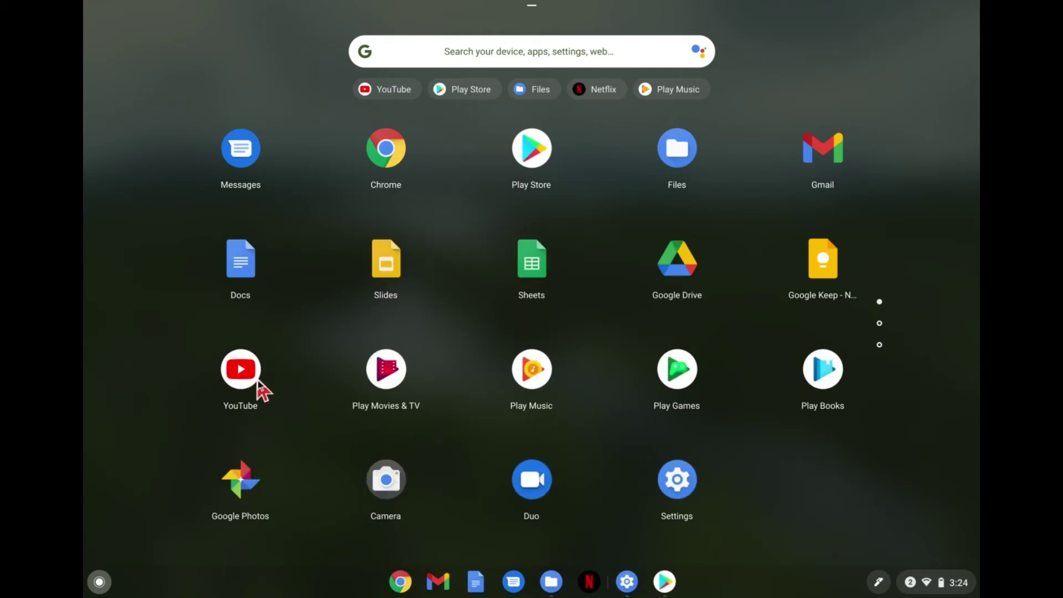
pyautogui.click(561, 267)
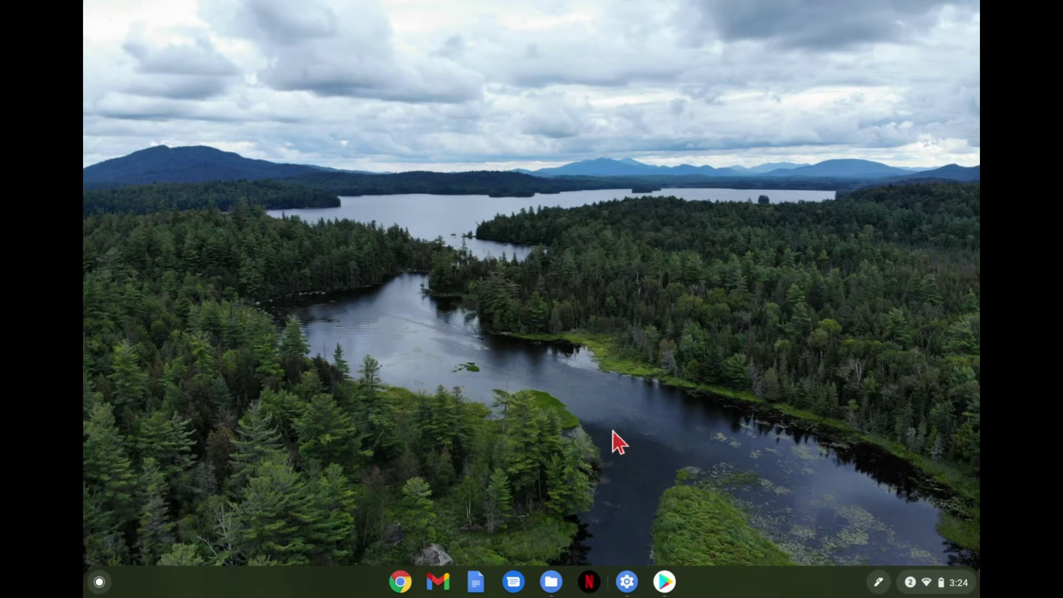
pyautogui.click(941, 581)
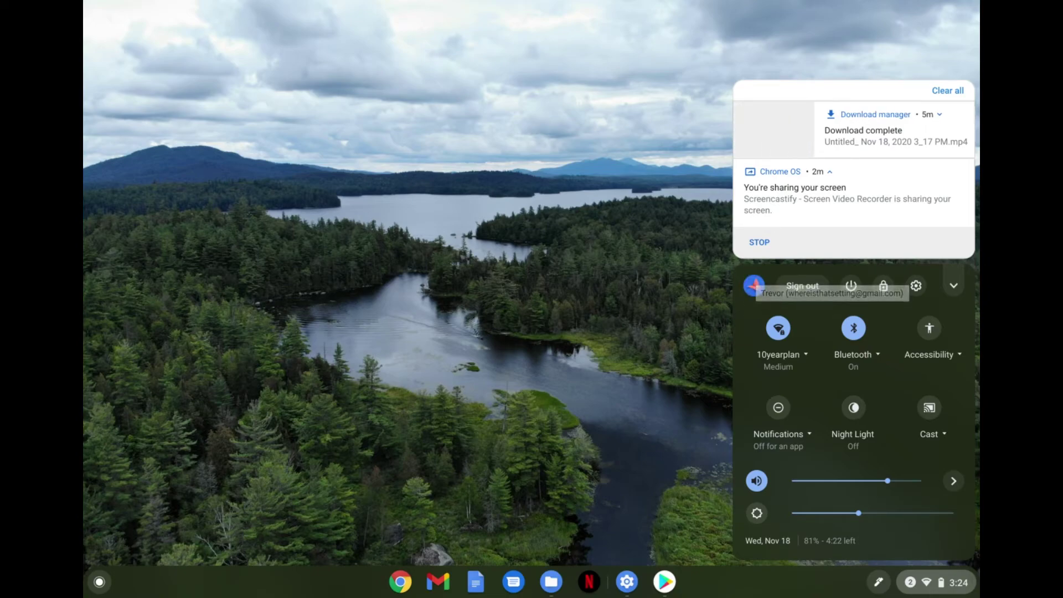
pyautogui.click(640, 305)
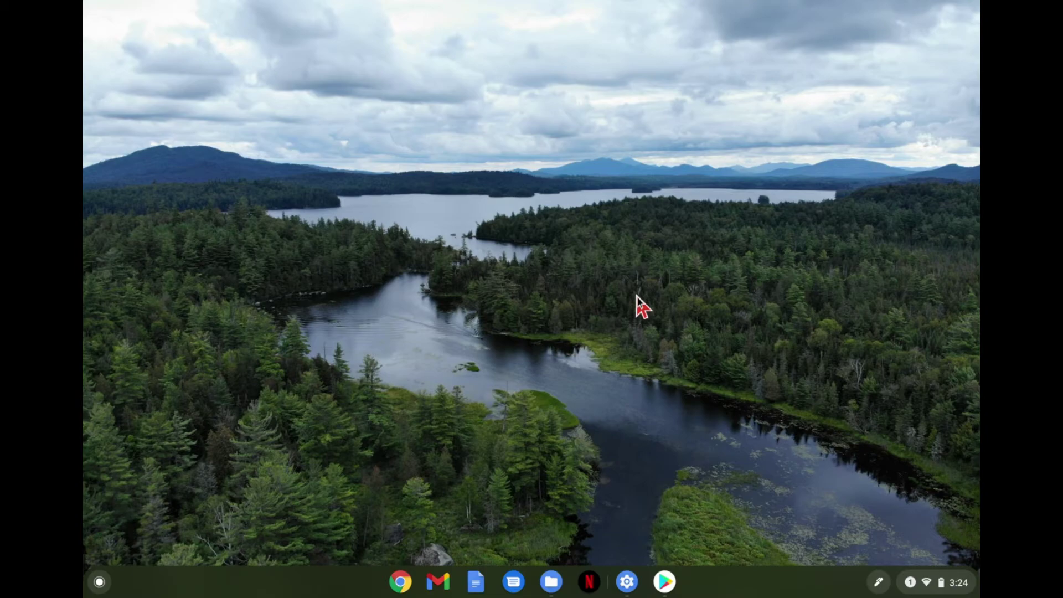